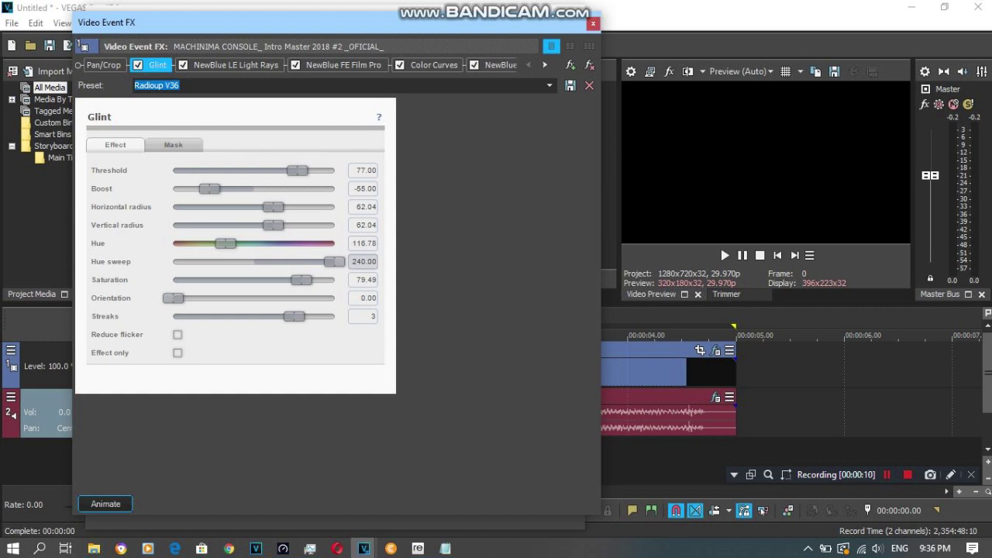
- Examine the Glint effect's orientation and streaks, and the length, liquify, picture and rays values of NewBlue LE Light Rays
left_click(365, 298)
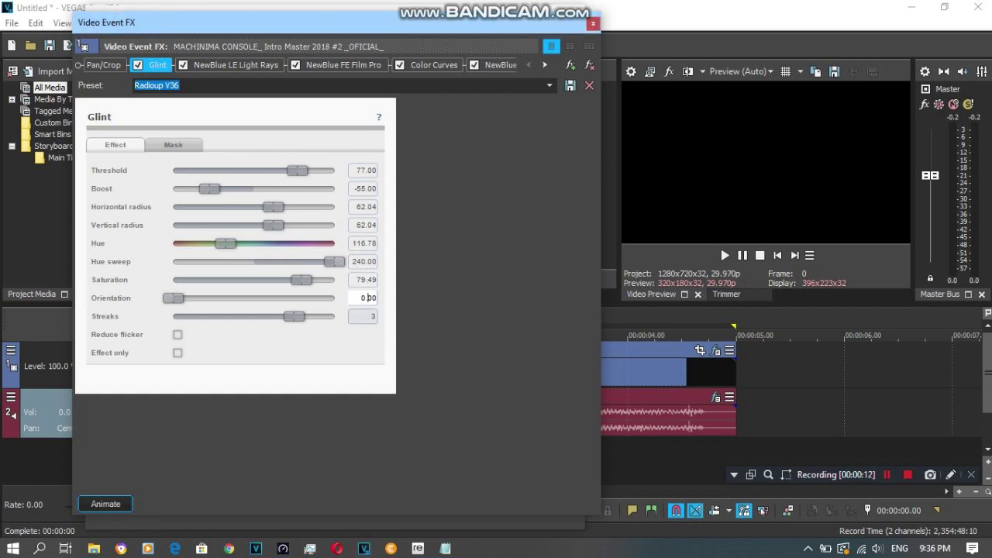
left_click(371, 316)
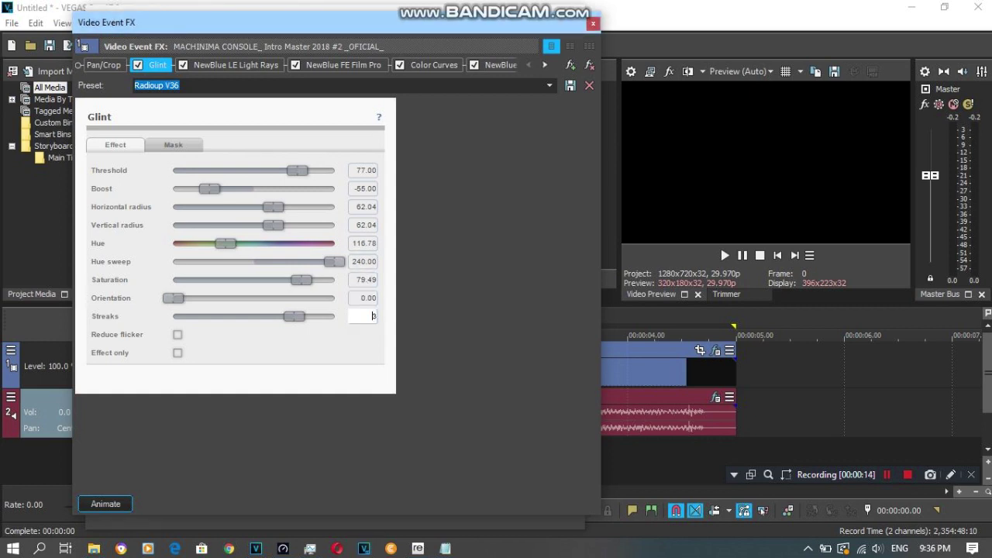
left_click(235, 65)
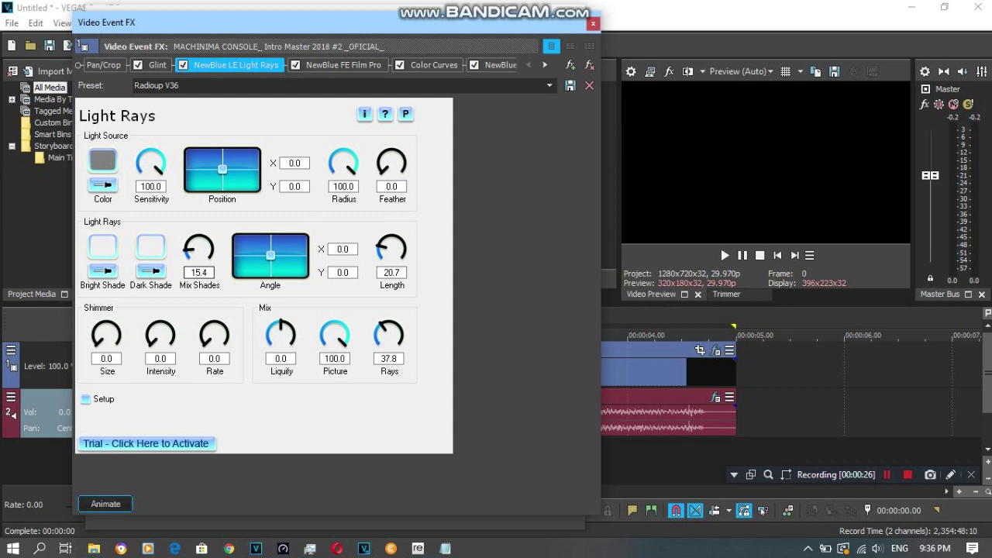
left_click(392, 272)
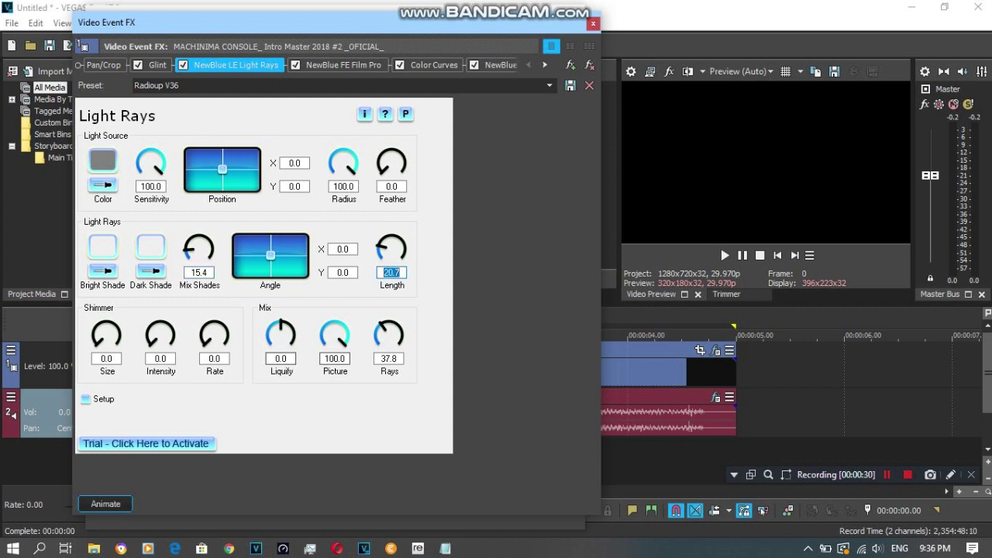
left_click(281, 359)
left_click(335, 359)
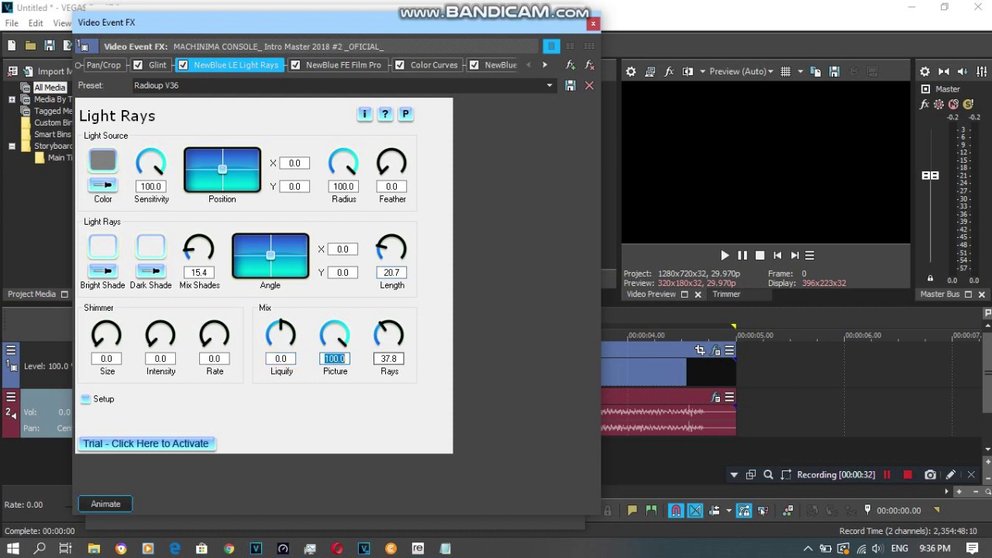
left_click(389, 359)
- Select the Wholesome Warmth preset for the NewBlue FE Film Pro effect
left_click(343, 65)
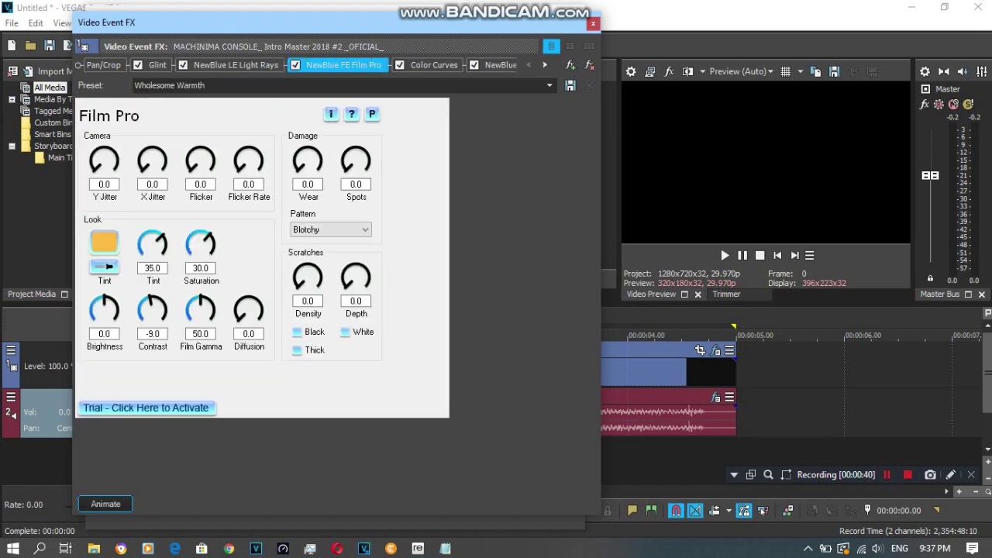
left_click(549, 85)
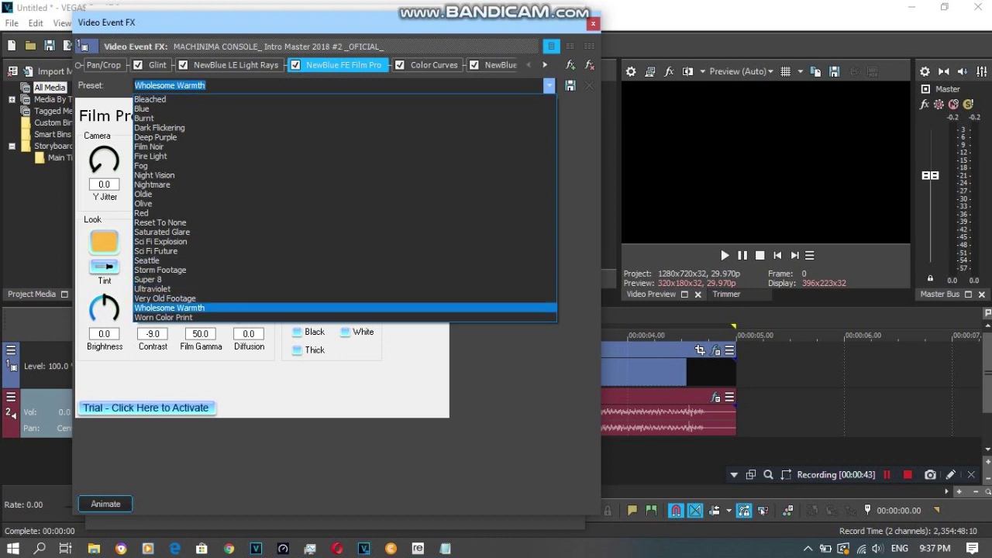
left_click(170, 308)
- Examine the curve shape and settings of the Color Curves effect
left_click(545, 65)
left_click(545, 65)
left_click(545, 65)
left_click(235, 65)
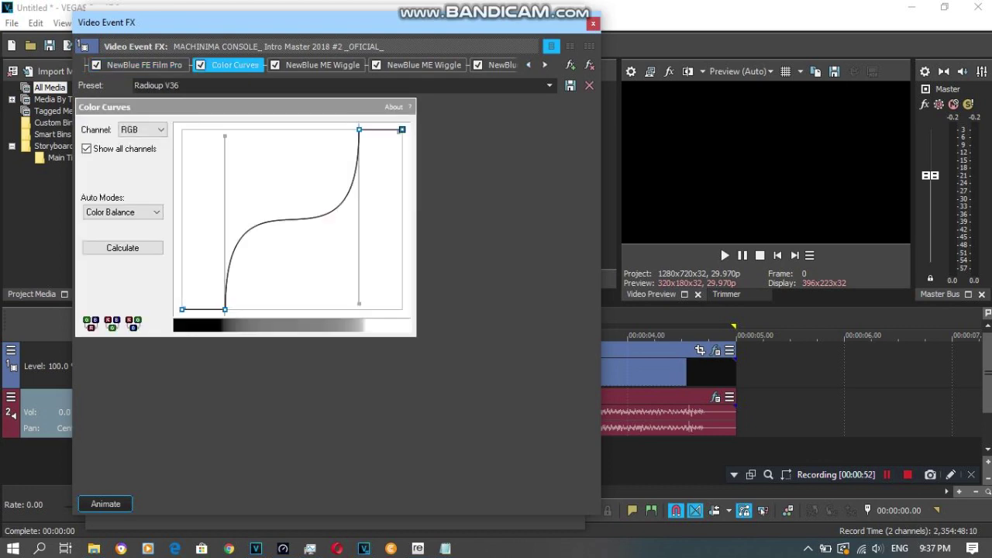
- Review the first NewBlue ME Wiggle effect's rate, strength, drift and crop, selecting Stretch edges and Vertical orientation
left_click(323, 65)
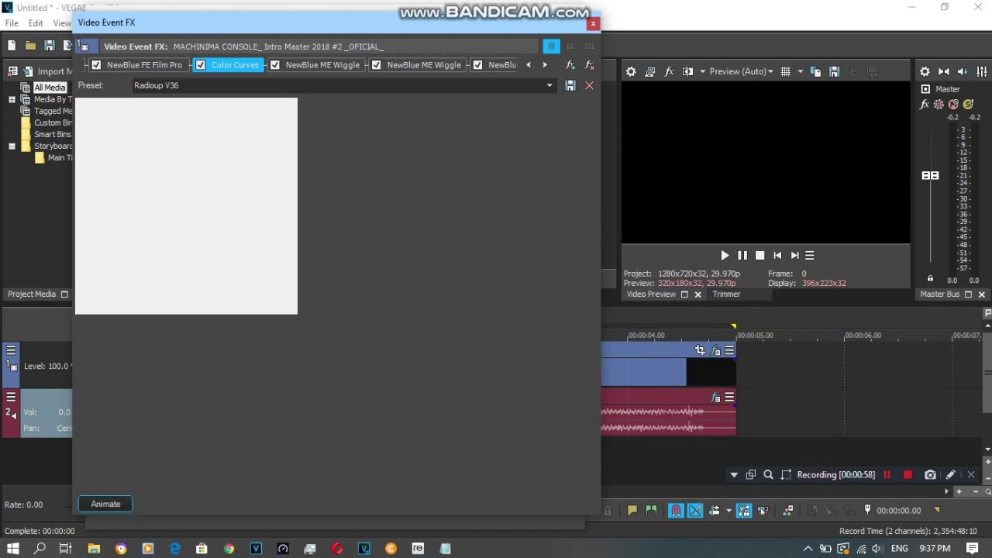
left_click(545, 65)
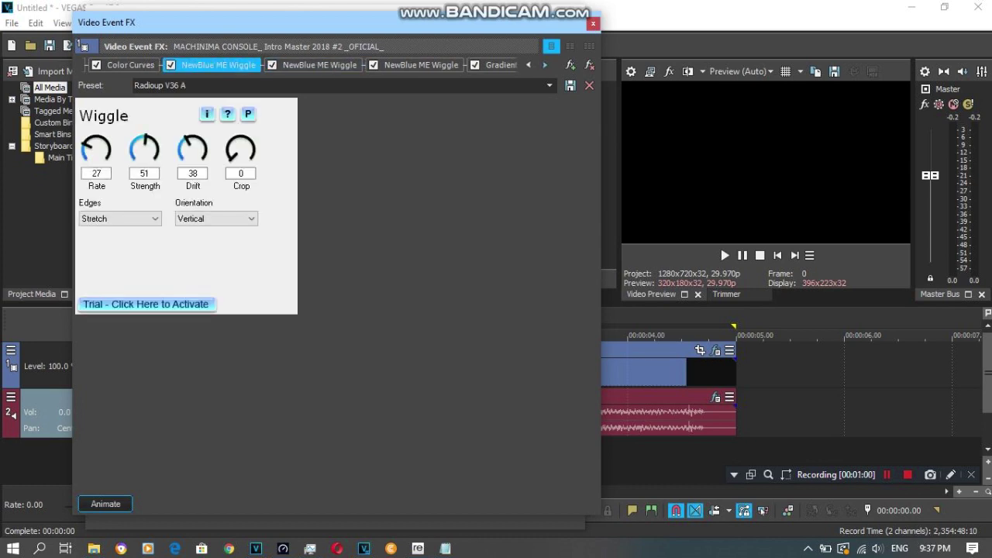
left_click(545, 65)
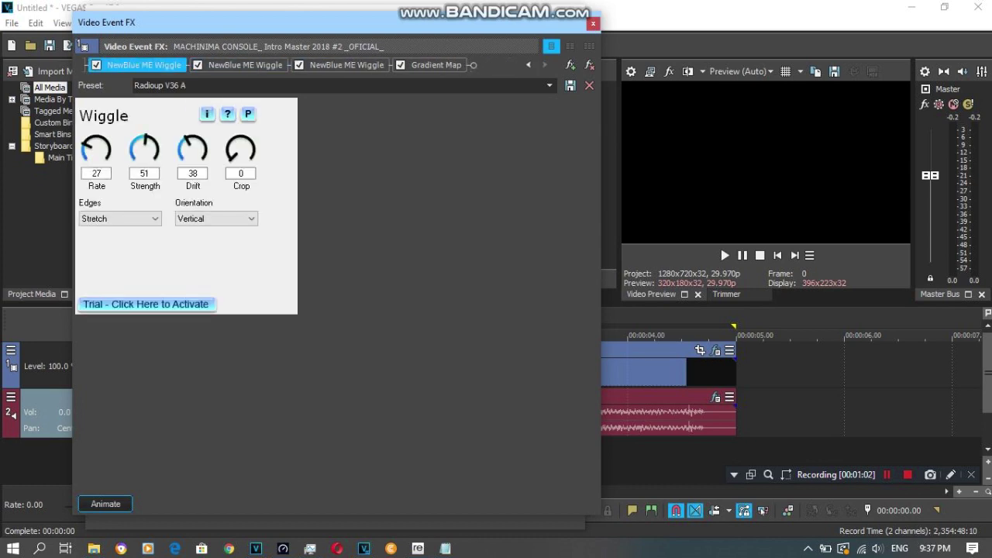
double_click(96, 174)
key("Tab")
key("Tab")
key("Tab")
double_click(240, 173)
left_click(120, 219)
left_click(121, 241)
left_click(216, 218)
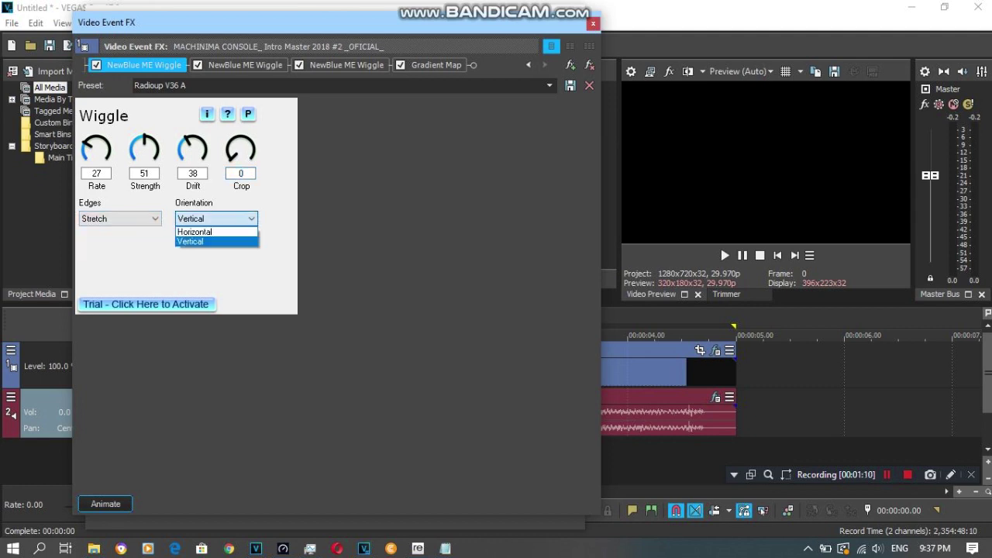
left_click(216, 240)
- Review the rate, strength, drift, crop, edges and orientation of the second NewBlue ME Wiggle effect
left_click(245, 66)
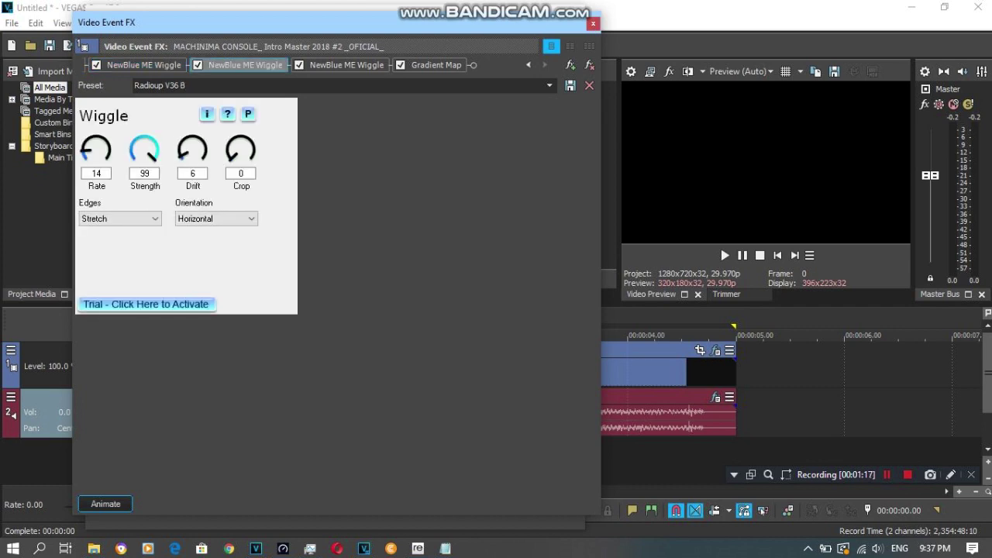
double_click(96, 174)
key("Tab")
key("Tab")
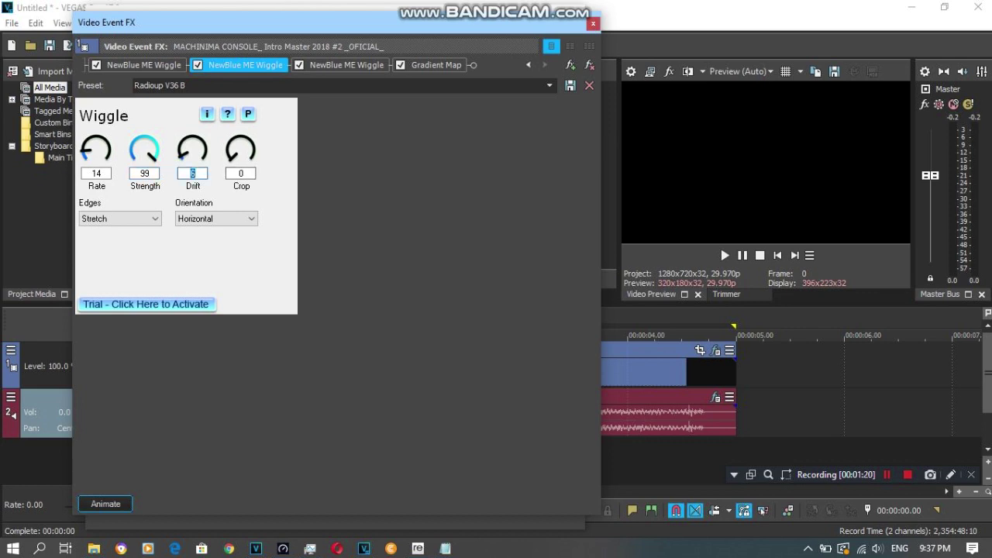
double_click(240, 174)
left_click(120, 219)
key("Escape")
key("Tab")
key("alt+Down")
left_click(216, 219)
- Review the third NewBlue ME Wiggle effect's rate, strength, drift, crop and orientation, selecting Stretch for the edges
left_click(346, 65)
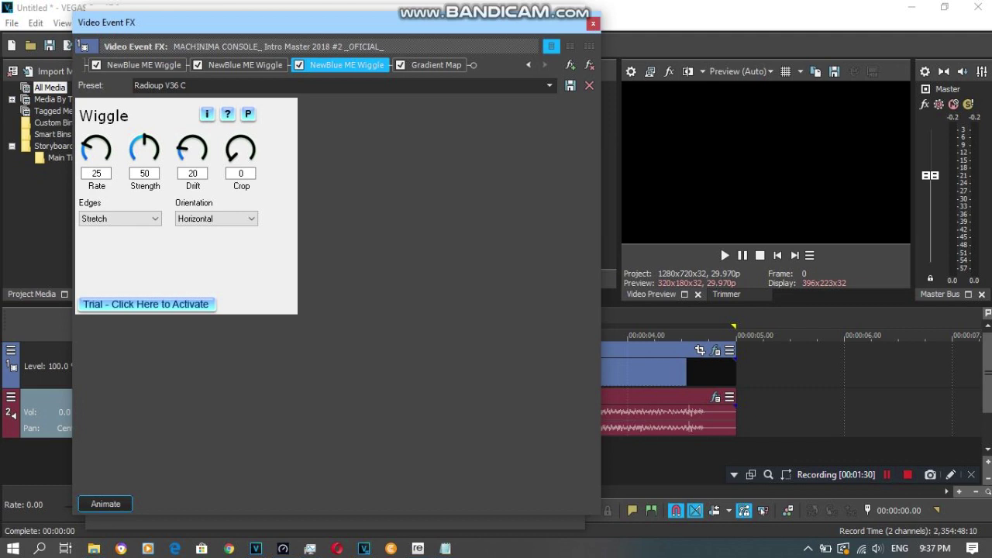
double_click(97, 173)
key("Tab")
key("Tab")
key("Tab")
double_click(241, 173)
left_click(121, 219)
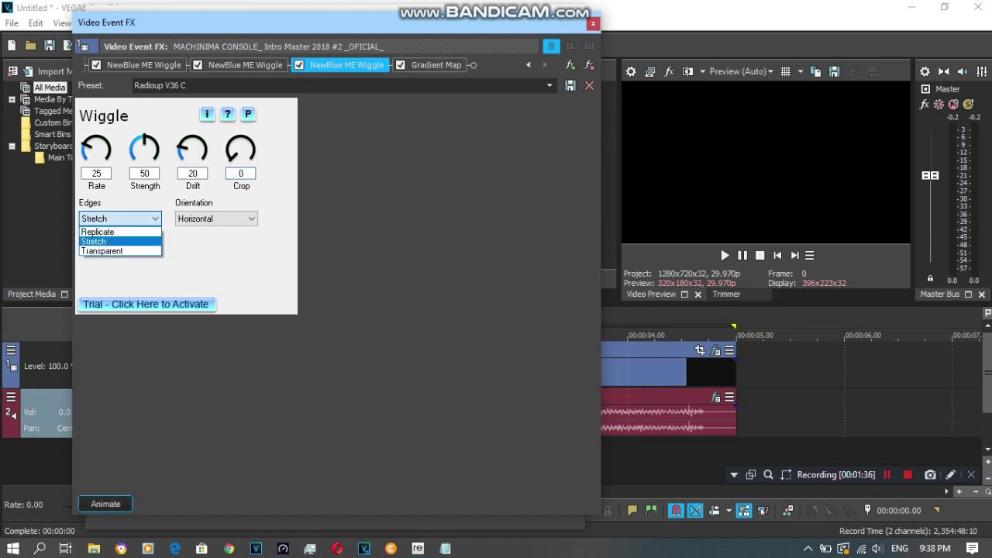
left_click(116, 241)
key("alt+Down")
key("Escape")
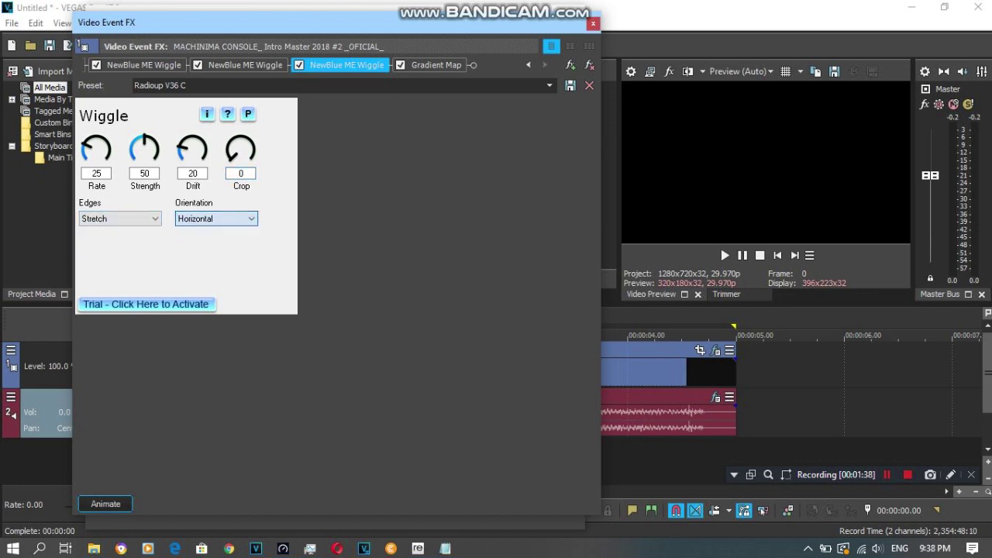
- Examine the RGB values of the Gradient Map's color points 0 to 5, and close the video effects window
left_click(435, 65)
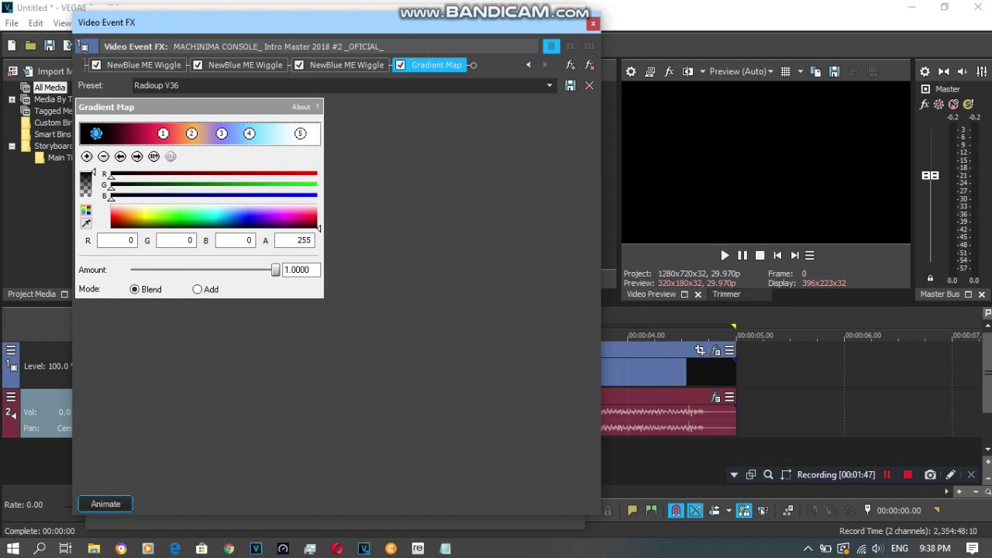
left_click(137, 156)
left_click(136, 156)
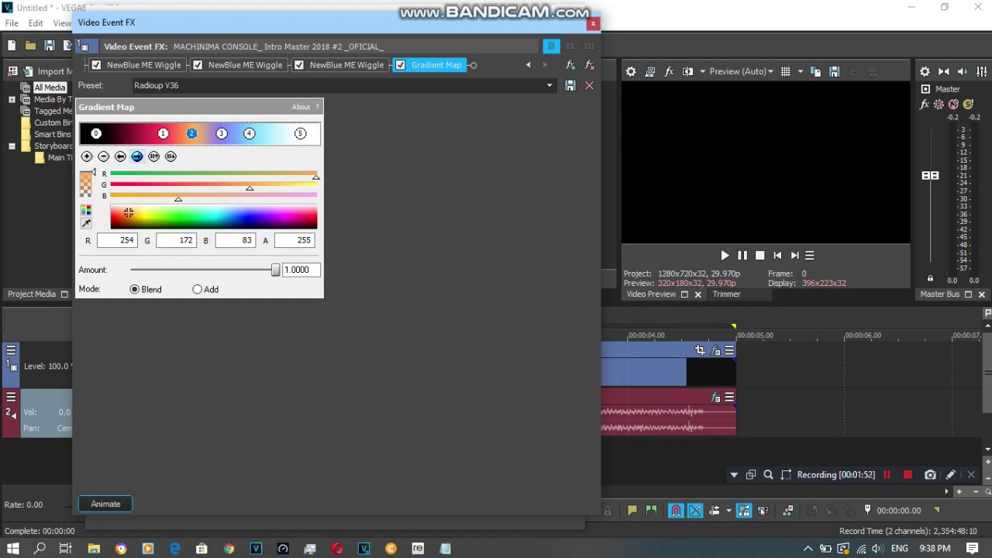
left_click(137, 156)
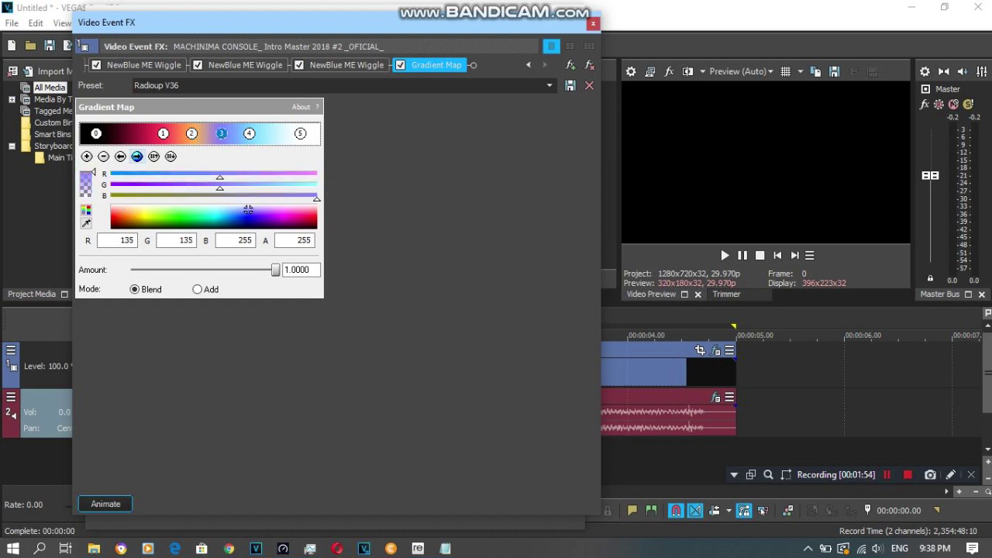
left_click(137, 156)
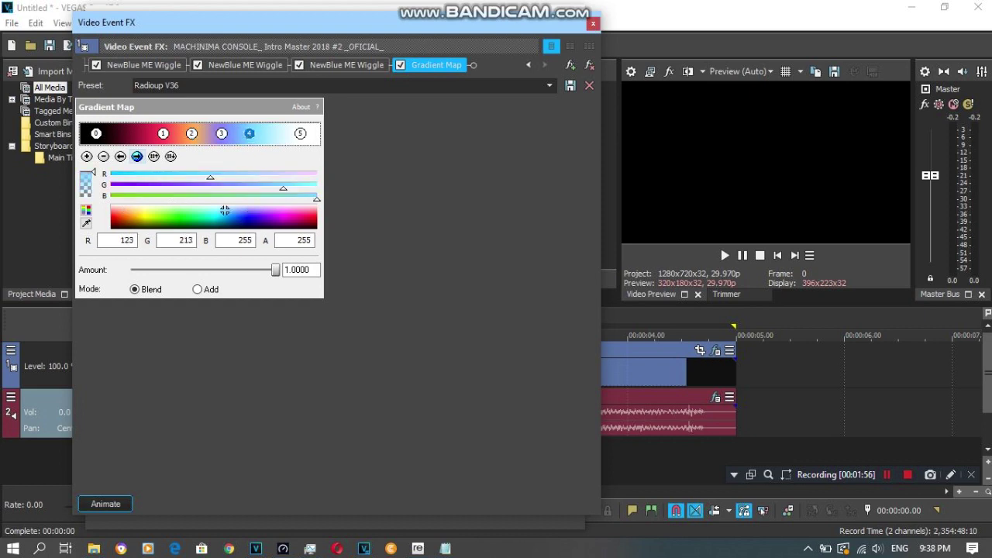
left_click(136, 155)
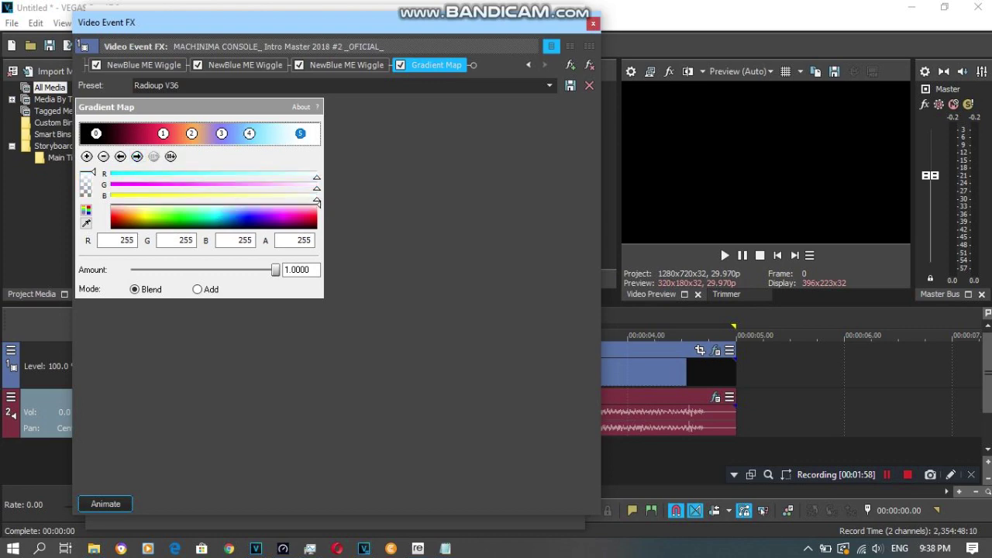
left_click(593, 23)
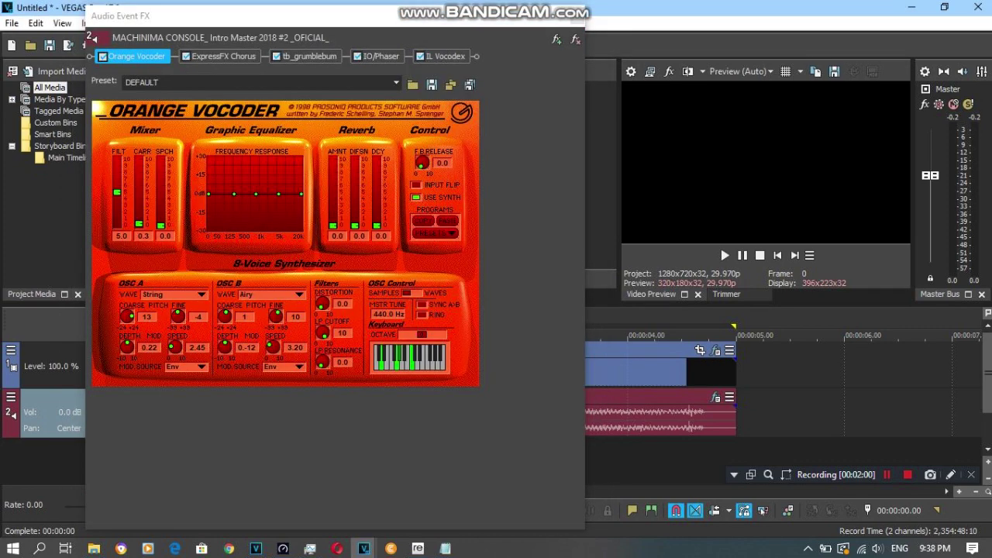
- Choose the DEFAULT preset for the Orange Vocoder audio effect and enter JAZZ VOCODER as the preset name
left_click(396, 83)
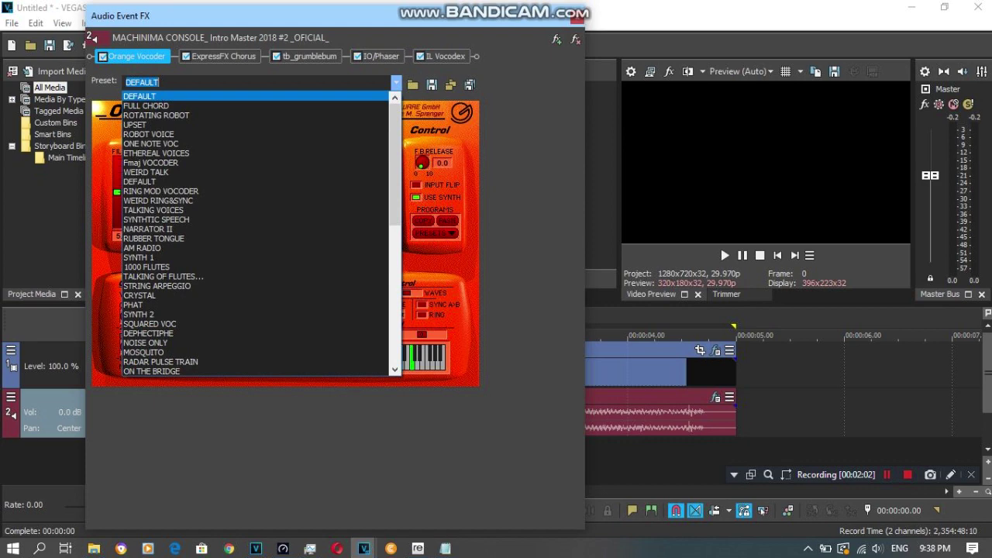
left_click(310, 181)
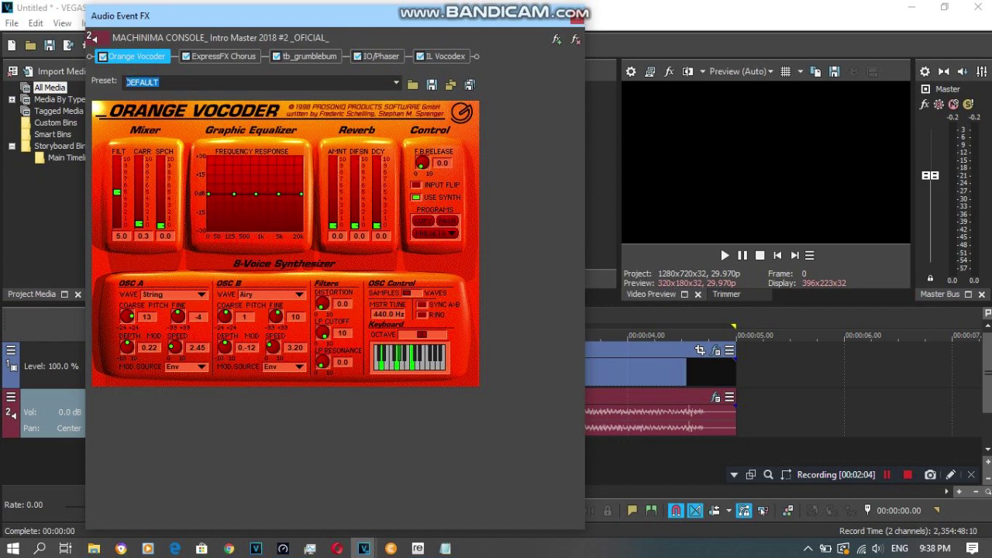
type("JAZZ VOCODER")
- Apply the Autistic X preset to the ExpressFX Chorus effect and check its rate and depth
left_click(223, 57)
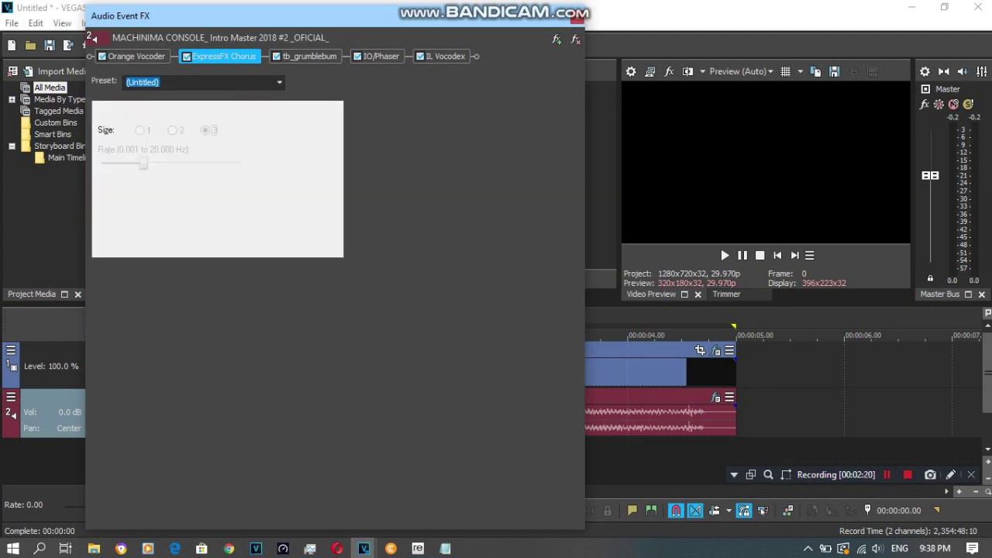
left_click(280, 83)
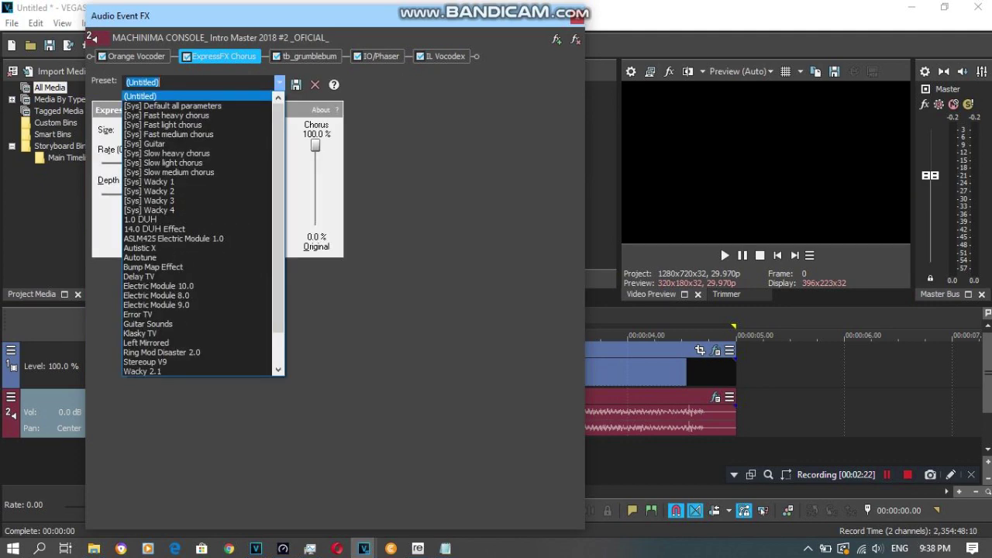
left_click(155, 247)
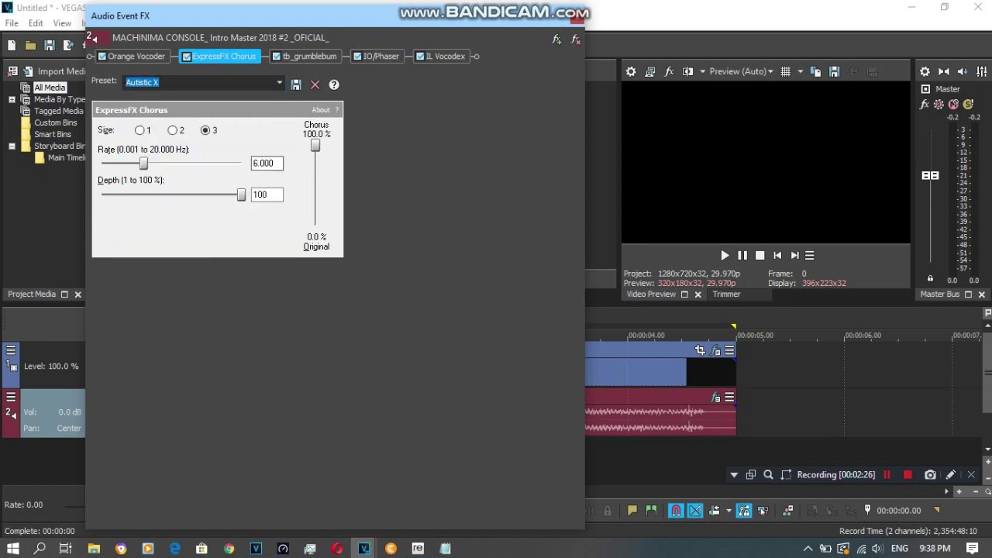
key("Tab")
key("Tab")
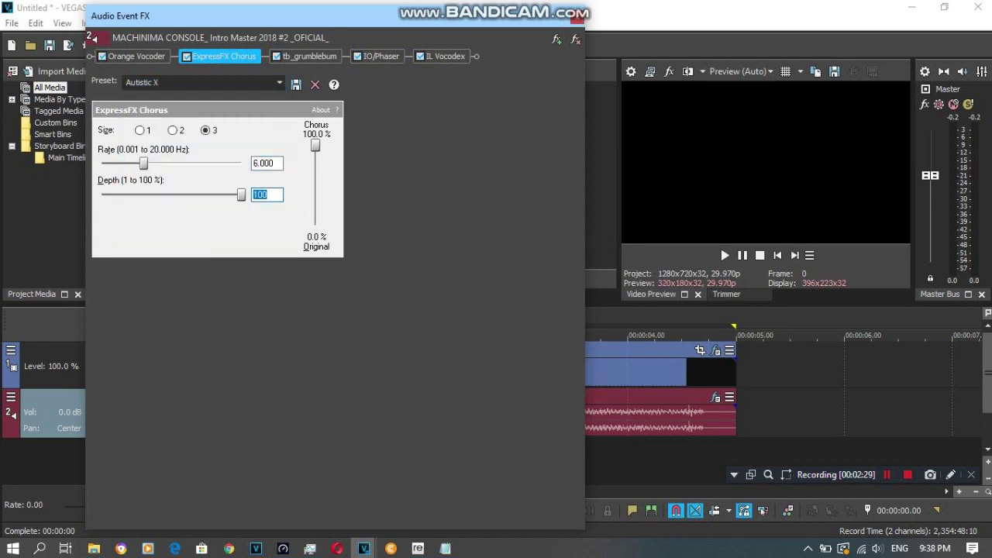
- Select the init preset for the tb_grumblebum effect and set its wave to pulse
left_click(310, 57)
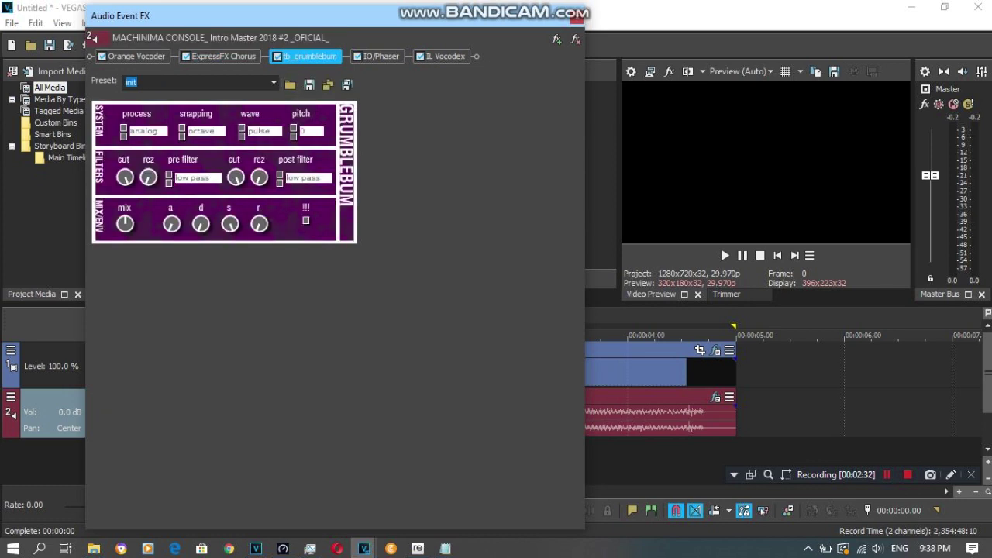
left_click(273, 81)
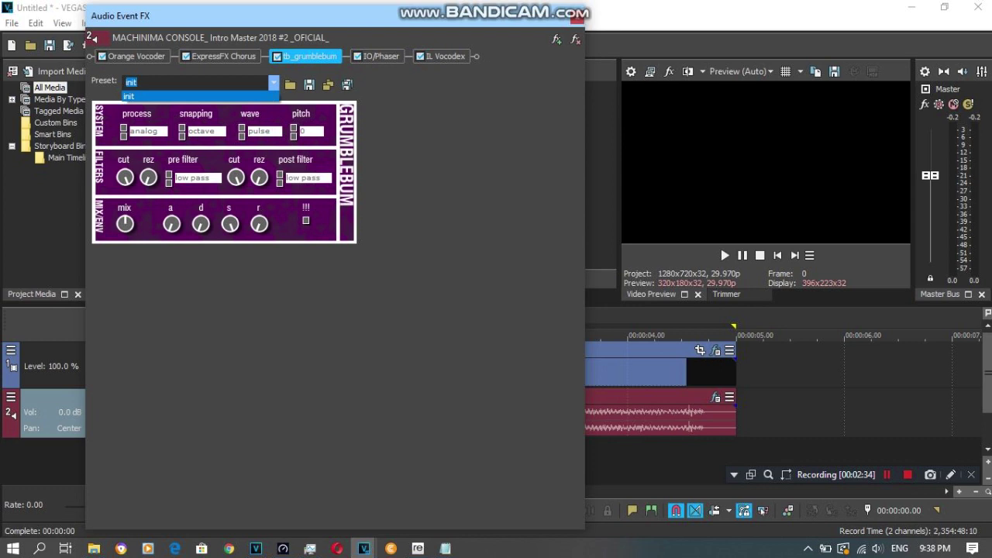
left_click(240, 96)
left_click(265, 132)
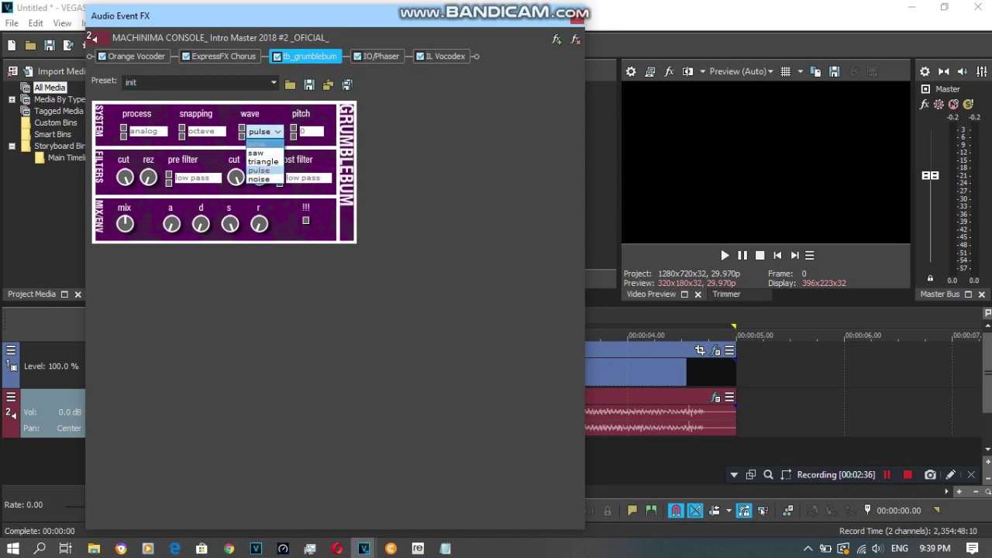
left_click(260, 170)
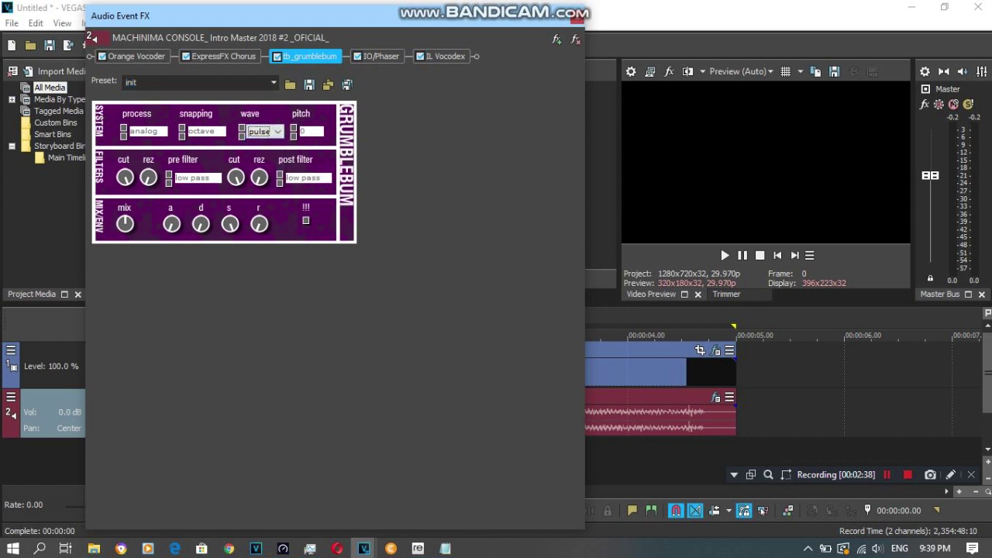
- Apply the 16 Segments preset to the IO/Phaser audio effect
left_click(381, 57)
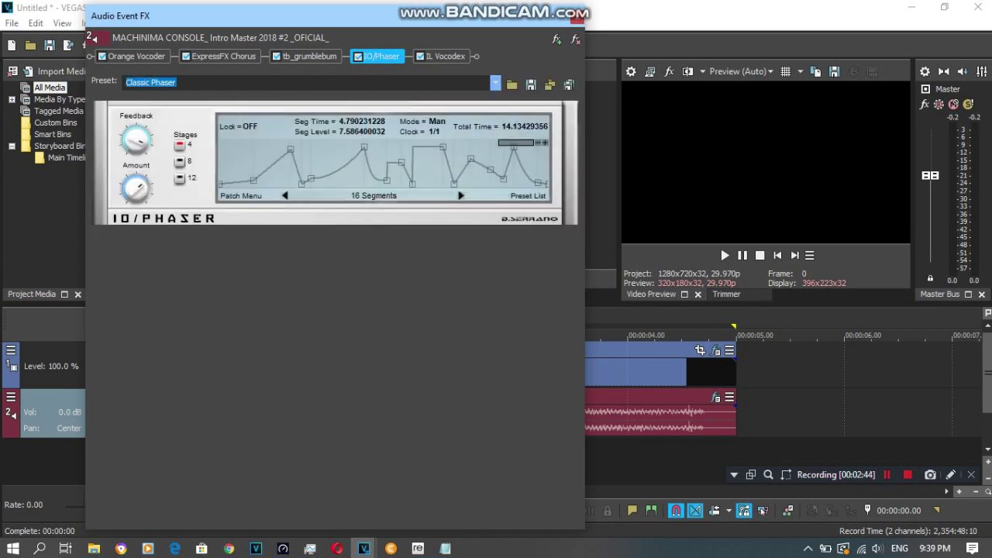
left_click(493, 82)
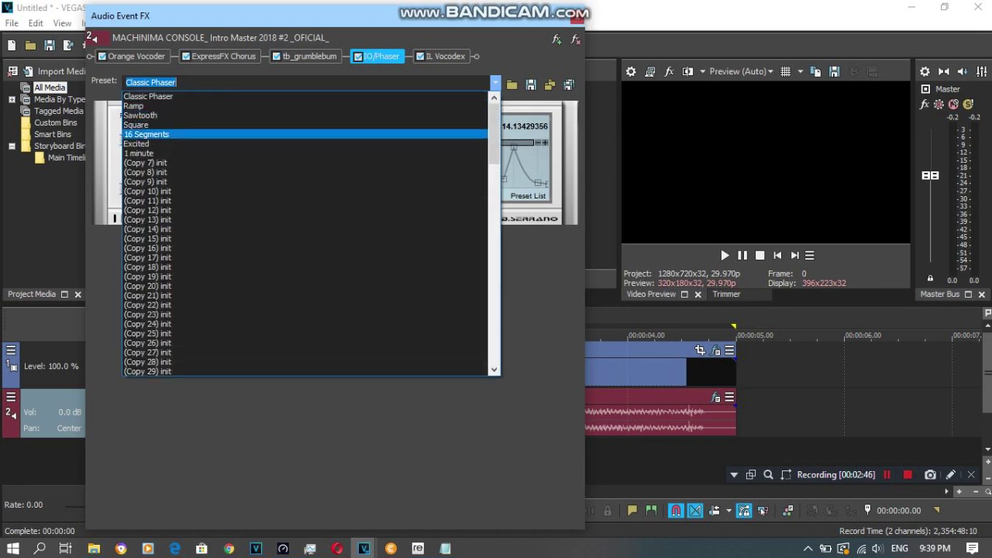
left_click(147, 134)
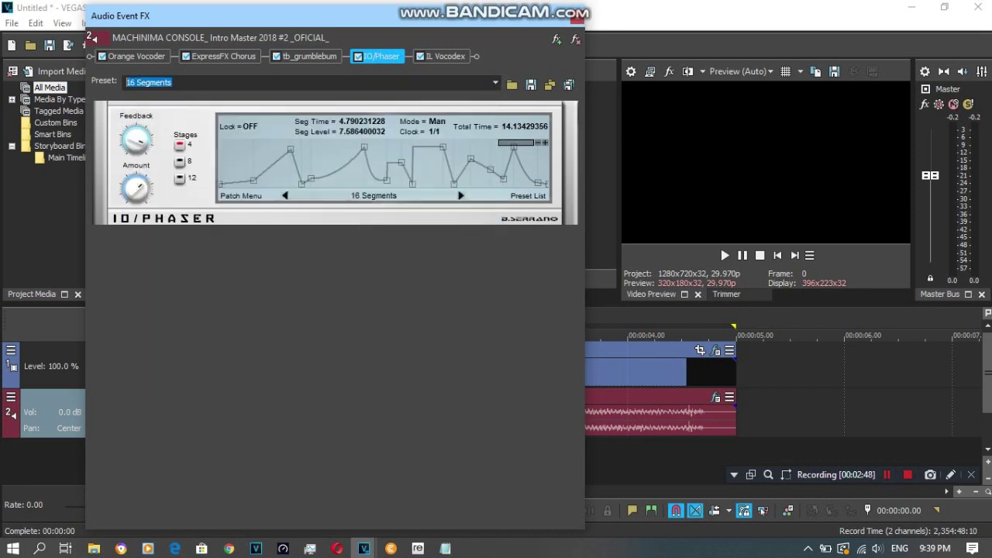
left_click(172, 82)
- Show the IL Vocodex effect's settings, and narrow and reposition the Audio Event FX window around them
left_click(446, 56)
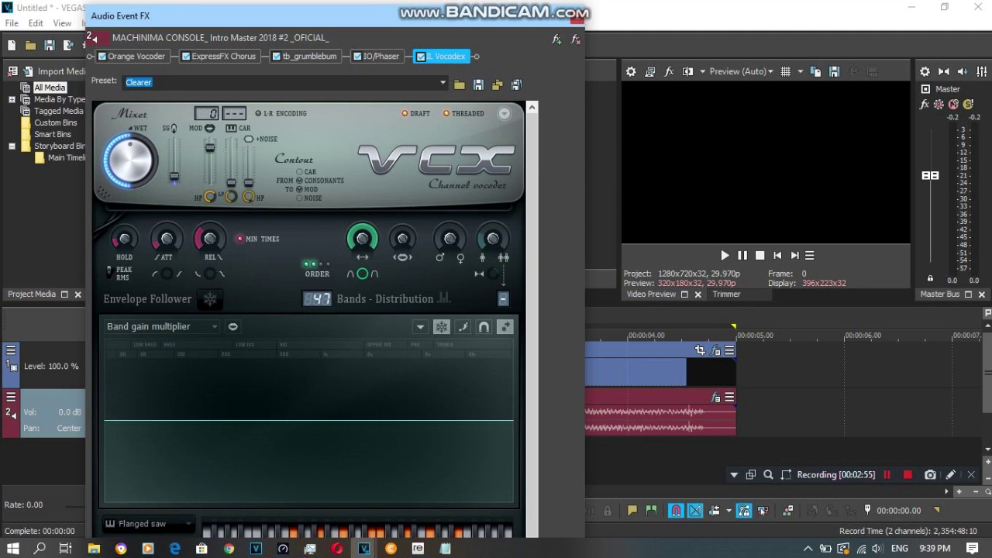
left_click_drag(584, 139, 552, 140)
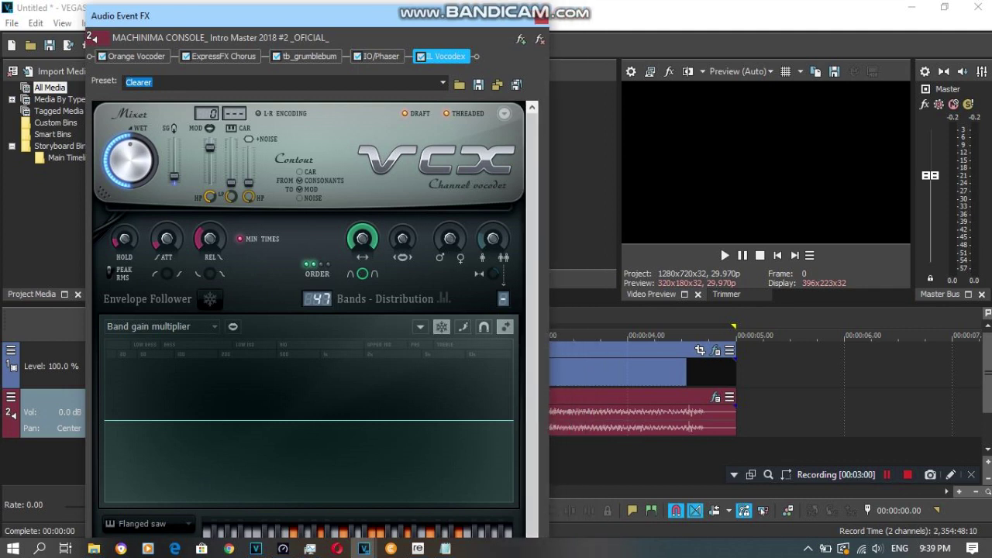
mouse_move(441, 6)
left_mouse_down()
mouse_move(441, 31)
mouse_move(451, 7)
left_mouse_up()
left_click_drag(101, 9, 110, 12)
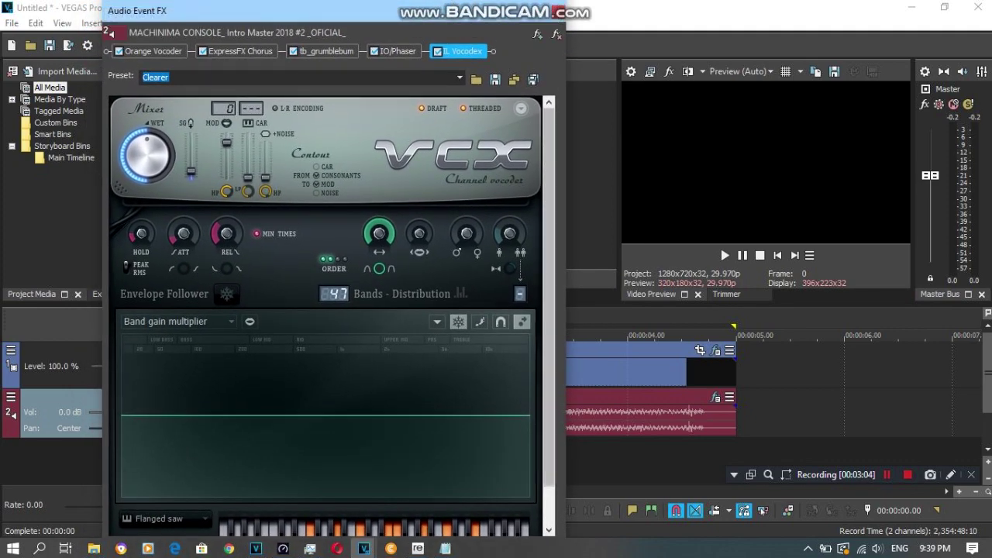
mouse_move(461, 3)
left_mouse_down()
mouse_move(461, 26)
mouse_move(468, 6)
left_mouse_up()
left_click_drag(119, 11, 151, 17)
- Examine the remaining IL Vocodex settings under the Clearer preset, including bands and carrier, and close the audio effects window
left_click_drag(591, 283, 591, 338)
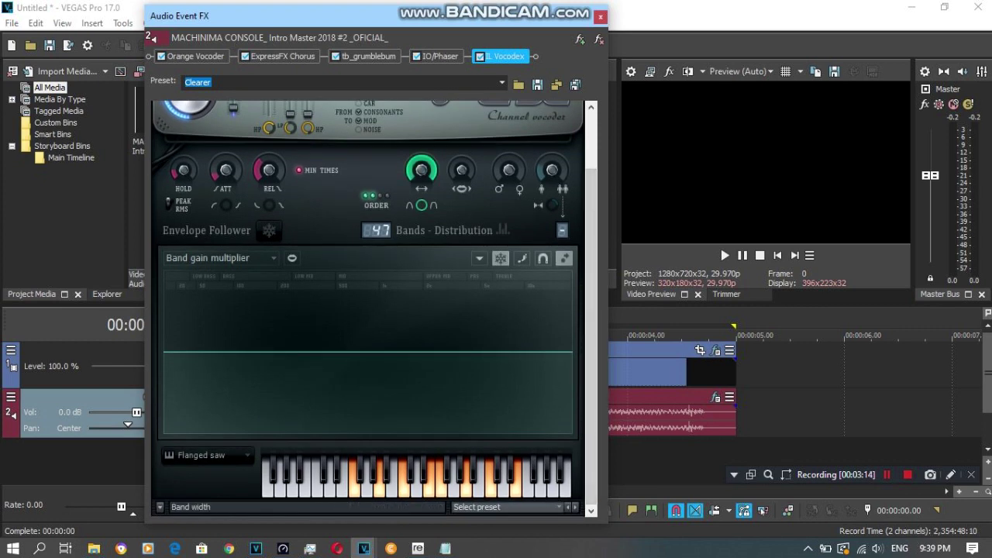
left_click_drag(422, 170, 422, 166)
left_click(307, 114)
left_click(199, 83)
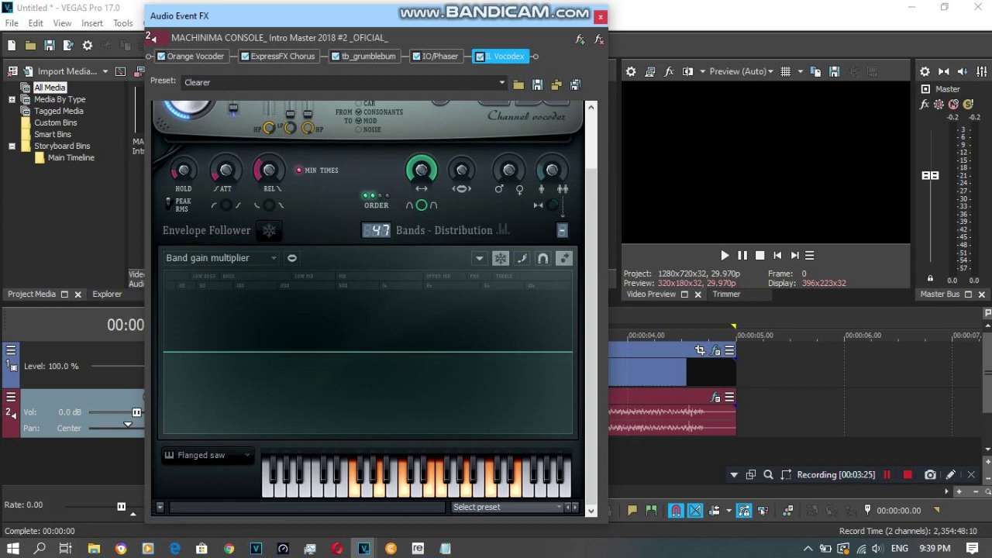
left_click(600, 16)
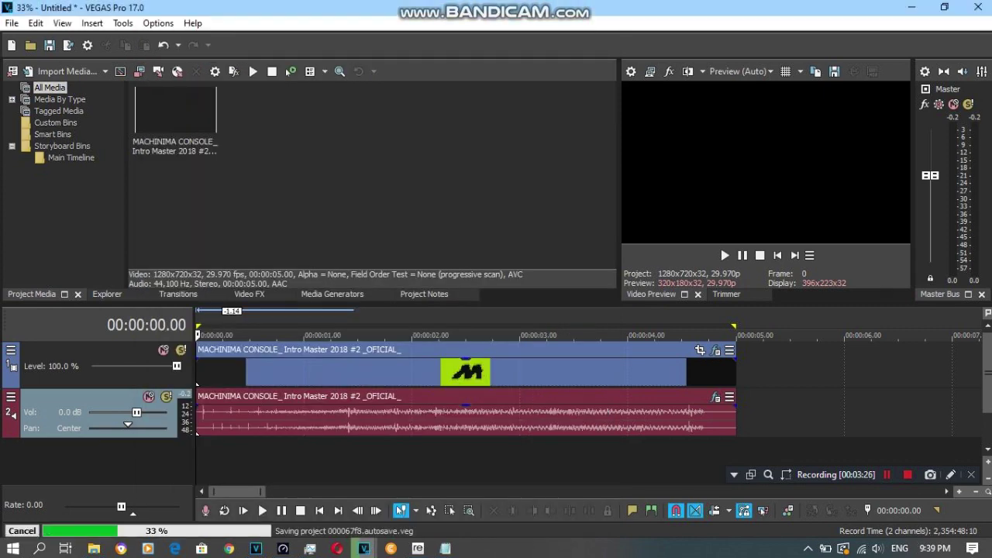
- Select the whole clip range with all its events on the timeline and play the finished effect from the start
double_click(401, 326)
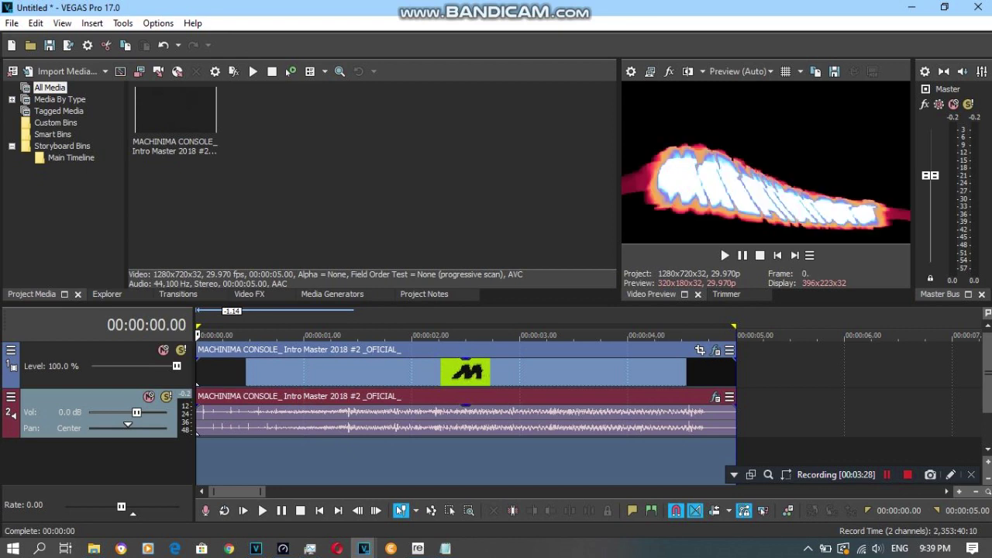
key("ctrl+a")
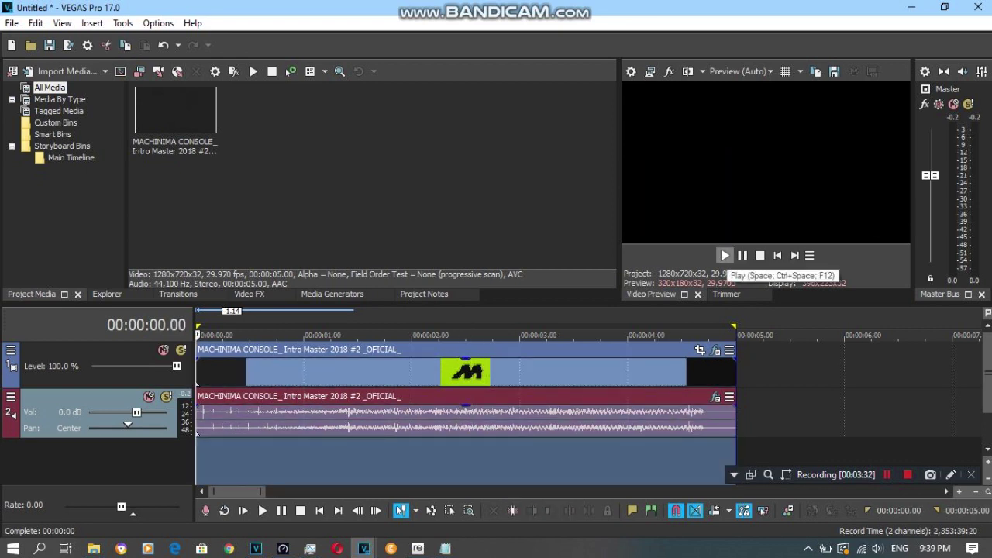
left_click(725, 255)
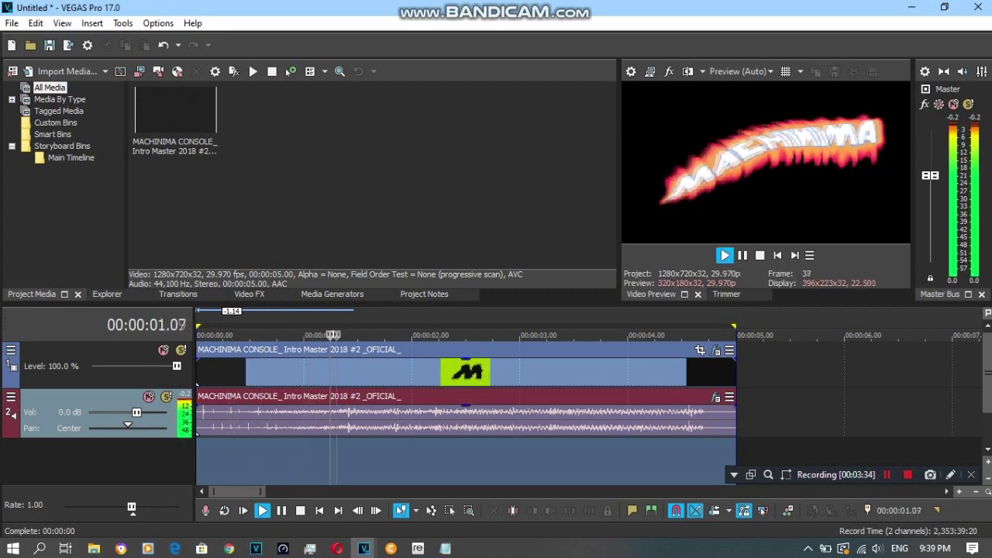